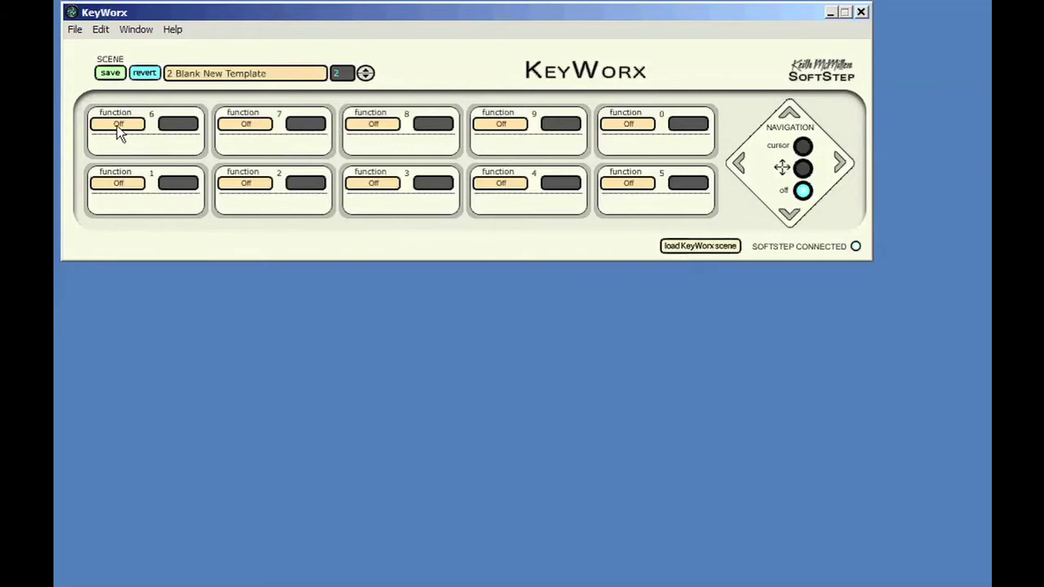
Set key 4 to Focus with a 1000 ms select time and bring its [4] Select Time window forward
{"action": "left_click", "coordinate": [481, 183]}
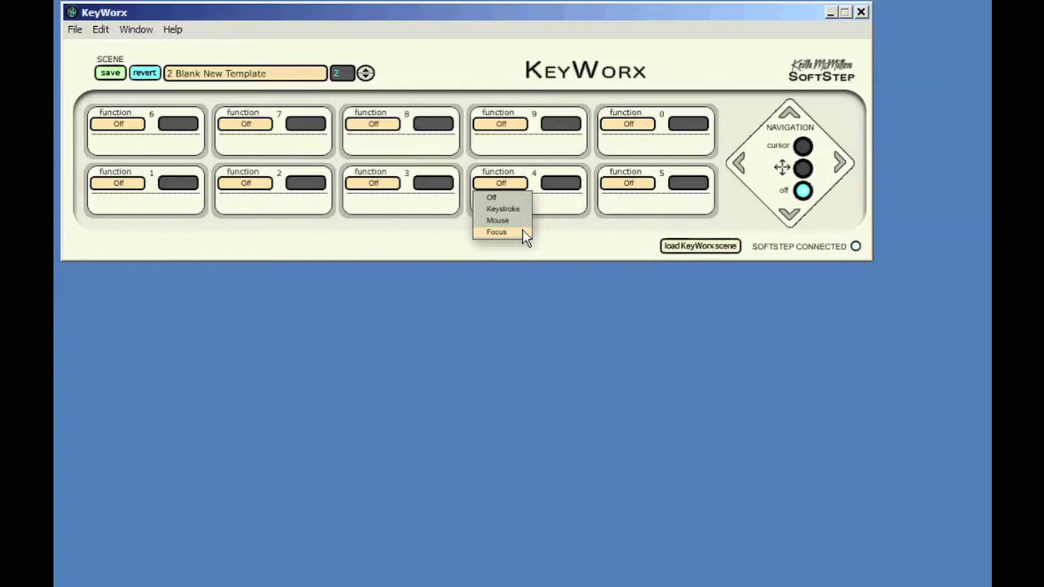
{"action": "left_click", "coordinate": [497, 232]}
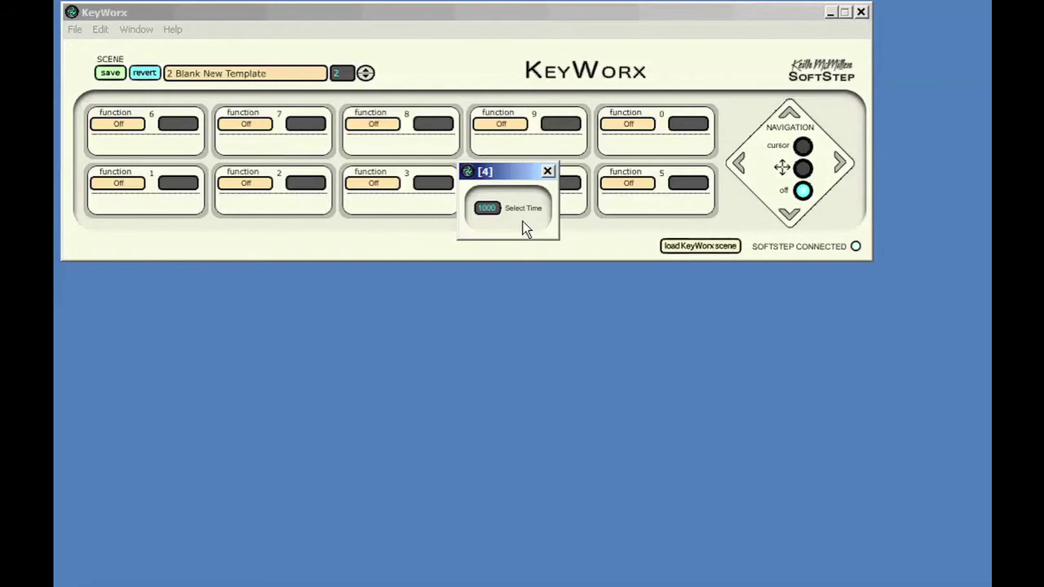
{"action": "key", "text": "alt+Tab"}
{"action": "key", "text": "alt+Tab"}
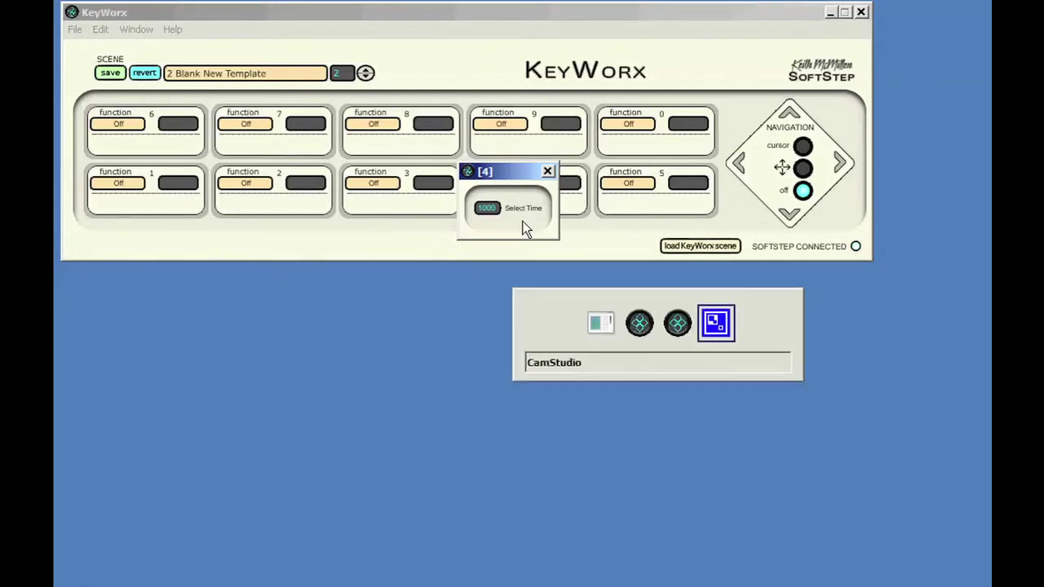
{"action": "key", "text": "alt+Tab"}
{"action": "key", "text": "alt+Tab"}
{"action": "key", "text": "alt+Tab"}
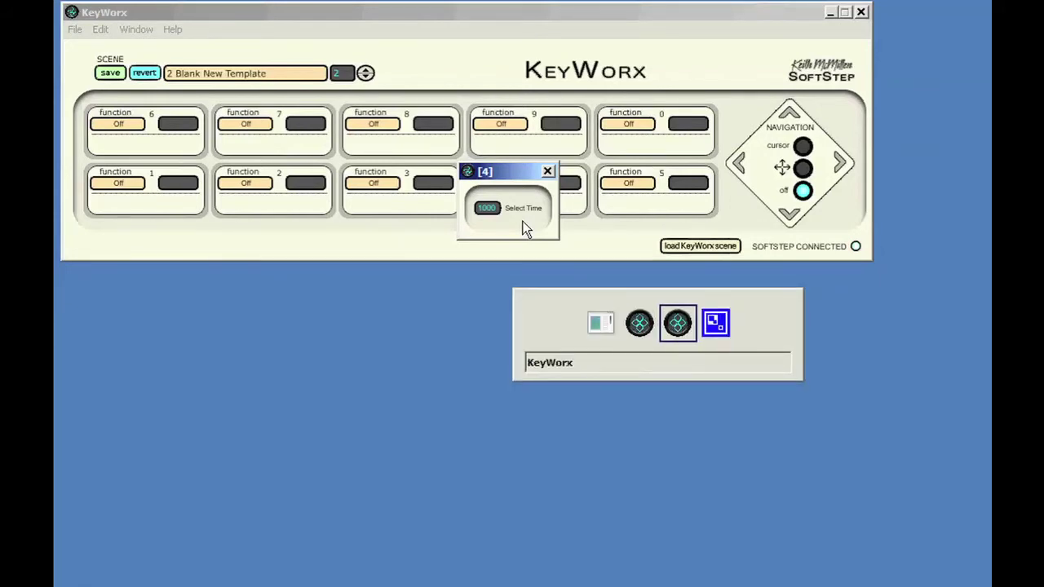
{"action": "key", "text": "alt+Tab"}
{"action": "key", "text": "alt+Tab"}
{"action": "key", "text": "alt+Tab"}
{"action": "key", "text": "alt+Tab"}
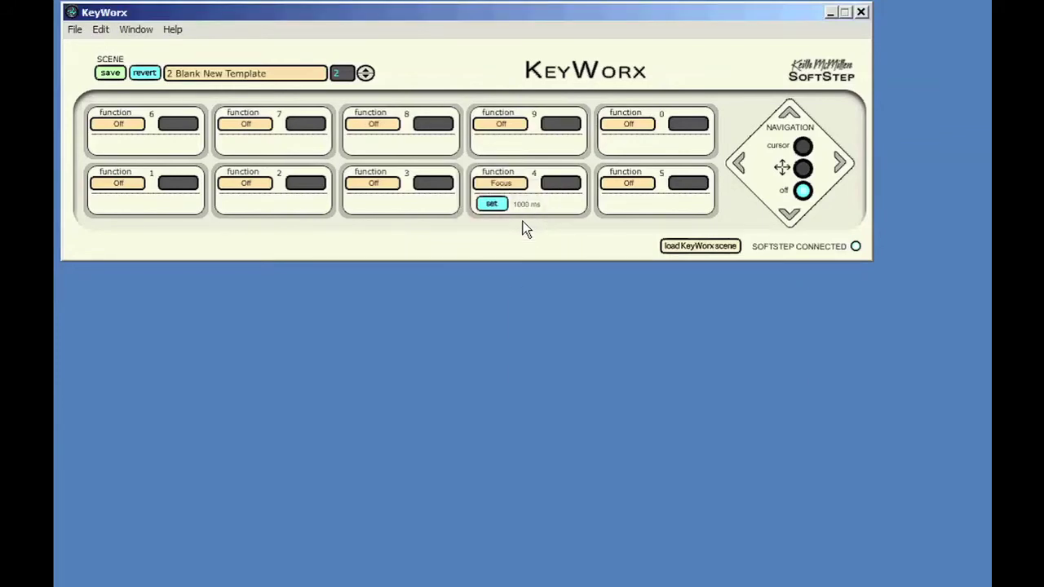
{"action": "key", "text": "alt+Tab"}
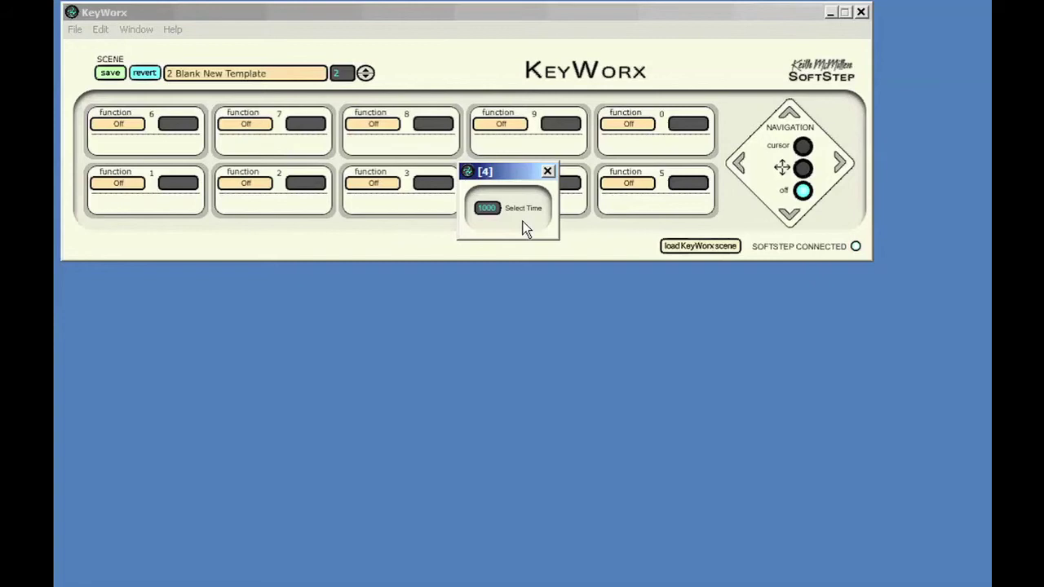
{"action": "key", "text": "alt+Tab"}
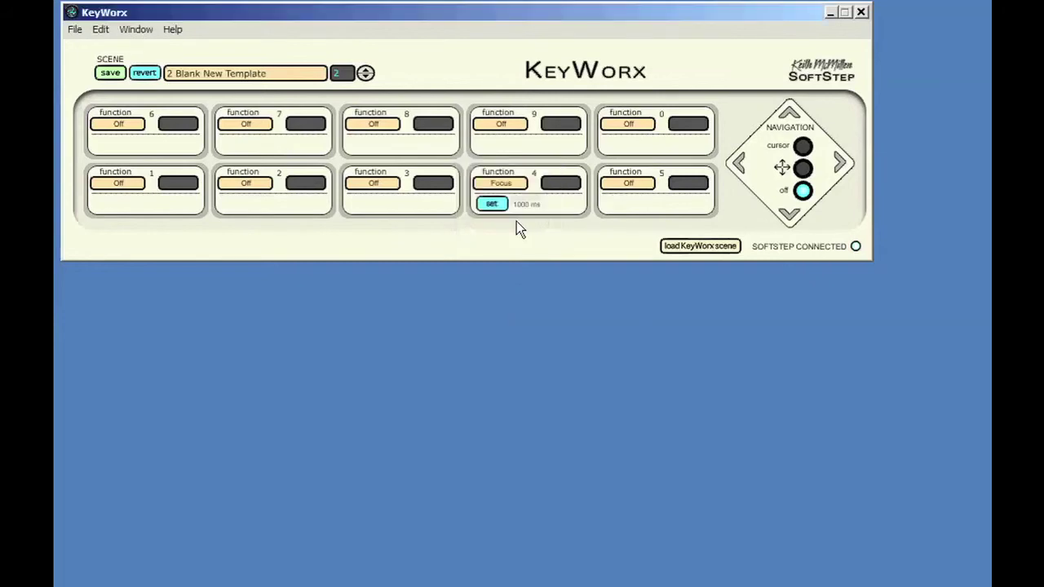
{"action": "key", "text": "alt+Tab"}
{"action": "key", "text": "alt+Tab"}
{"action": "key", "text": "alt+Tab"}
{"action": "key", "text": "alt+Tab"}
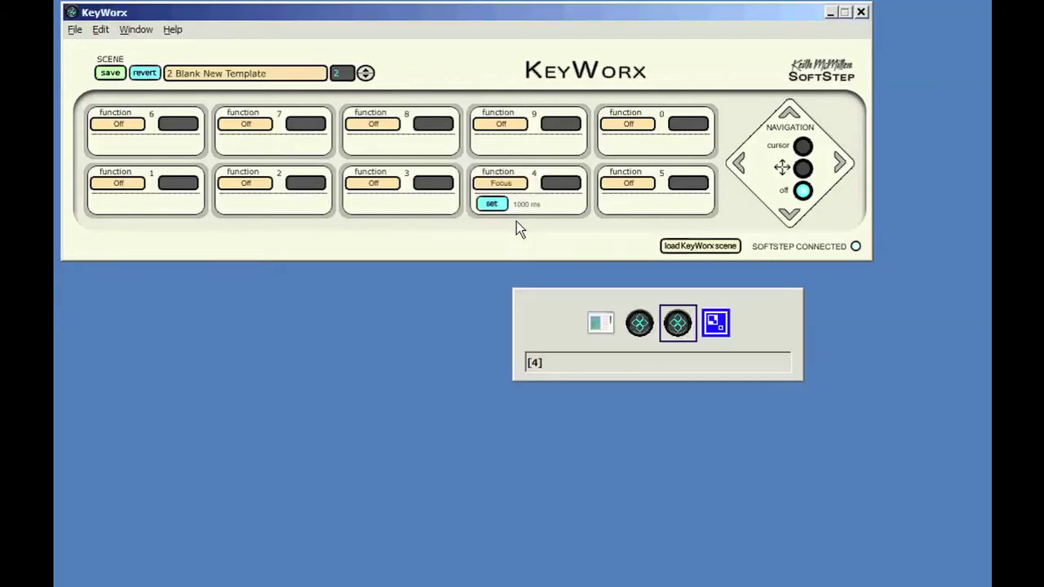
{"action": "key", "text": "alt+Tab"}
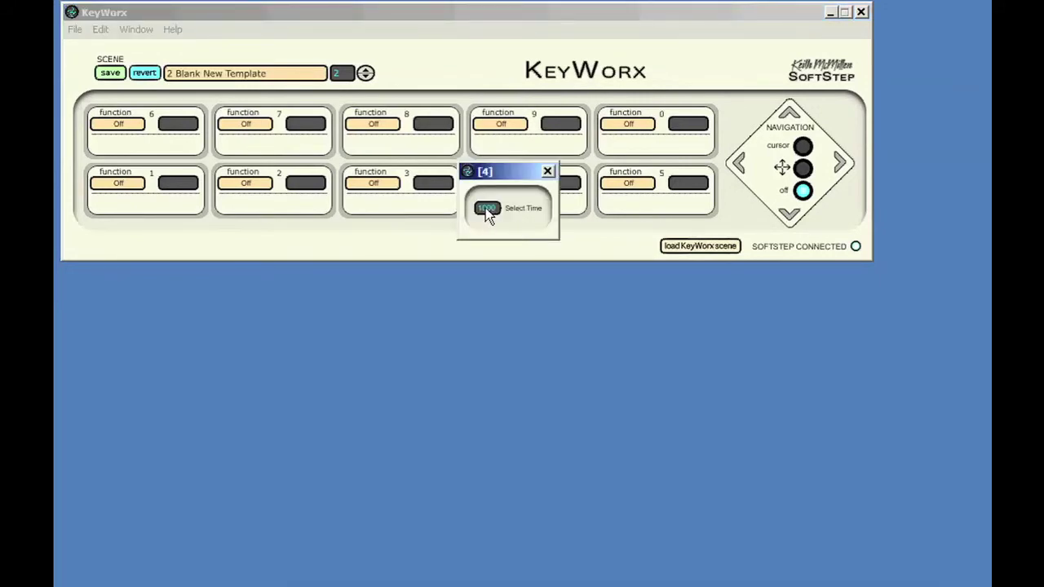
Adjust key 4's Select Time value and close the [4] window, keeping Focus at 1000 ms
{"action": "left_click_drag", "start_coordinate": [486, 214], "coordinate": [513, 204]}
{"action": "left_click", "coordinate": [548, 171]}
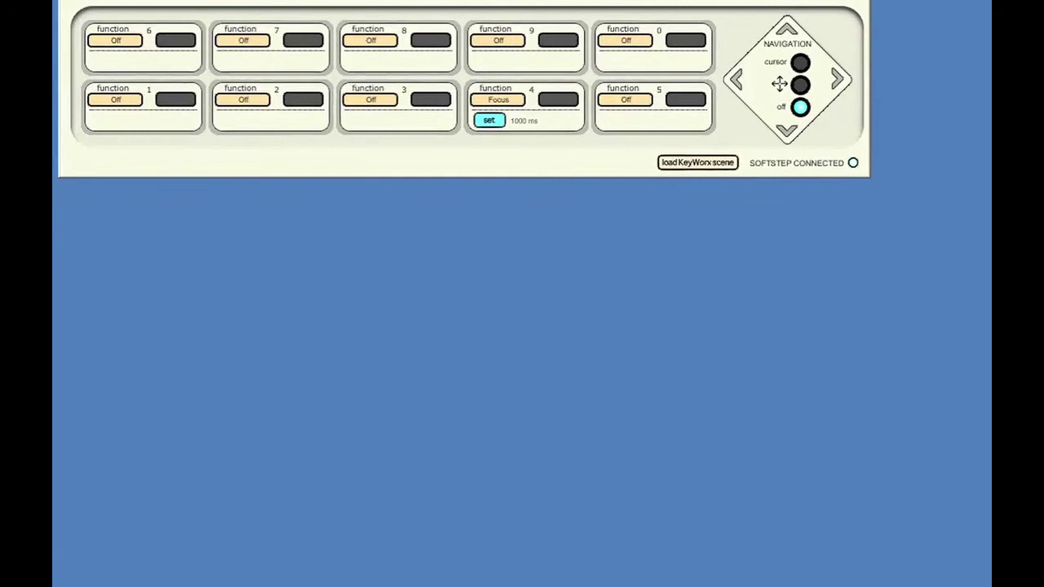
Set the Paint Start Menu shortcut's Shortcut key to Ctrl + Alt + P and save the properties
{"action": "left_click", "coordinate": [80, 573]}
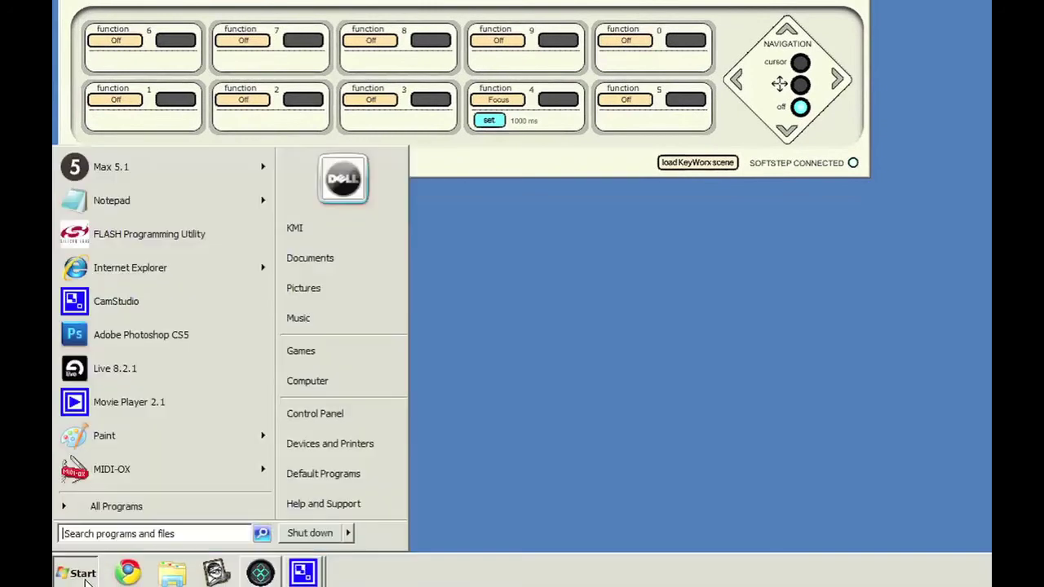
{"action": "right_click", "coordinate": [112, 440]}
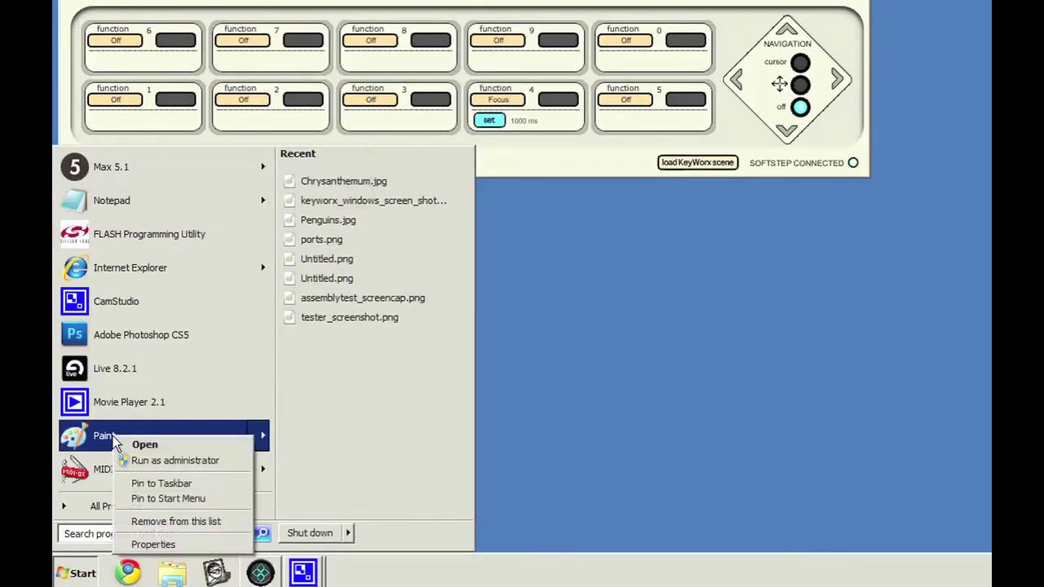
{"action": "left_click", "coordinate": [153, 544]}
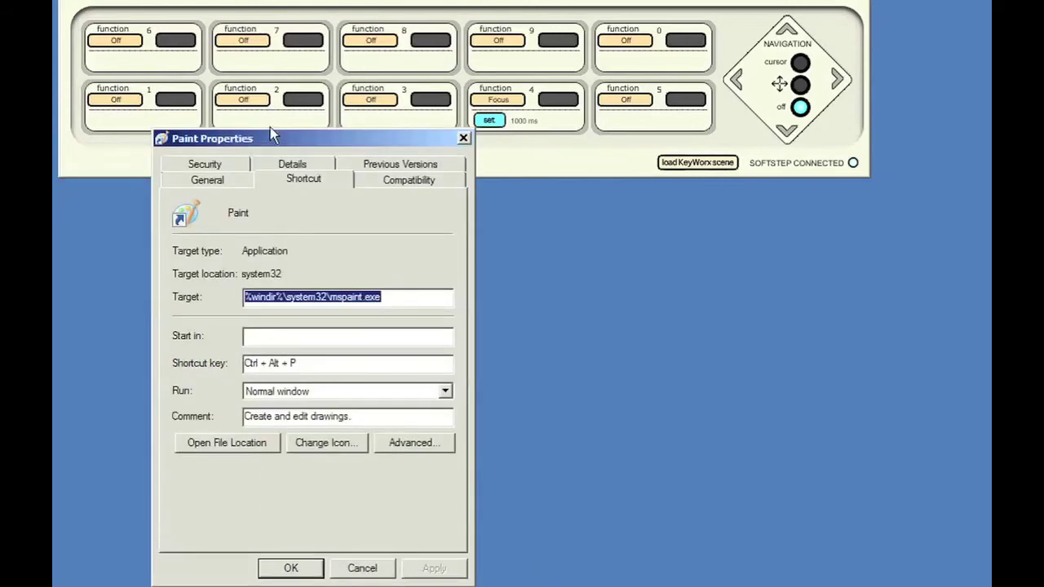
{"action": "left_click_drag", "start_coordinate": [271, 135], "coordinate": [246, 72]}
{"action": "left_click", "coordinate": [234, 300]}
{"action": "key", "text": "BackSpace"}
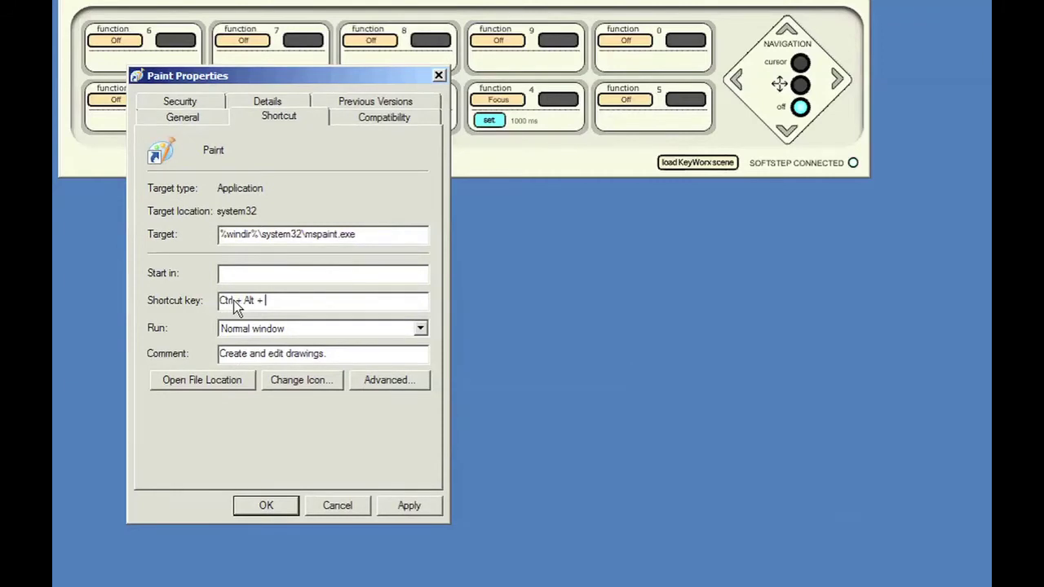
{"action": "key", "text": "ctrl+alt+p"}
{"action": "left_click", "coordinate": [404, 506]}
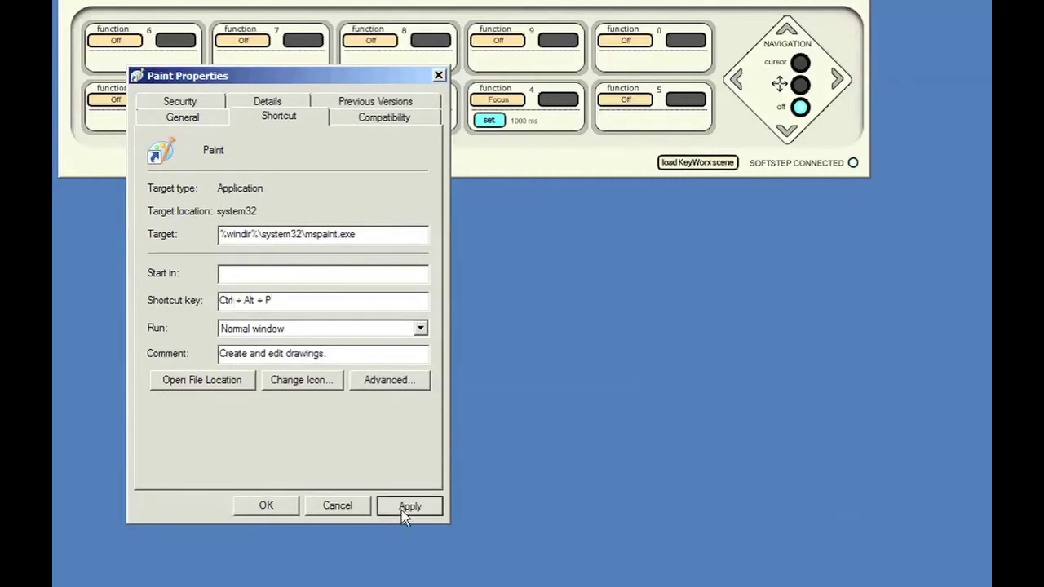
{"action": "left_click", "coordinate": [266, 506]}
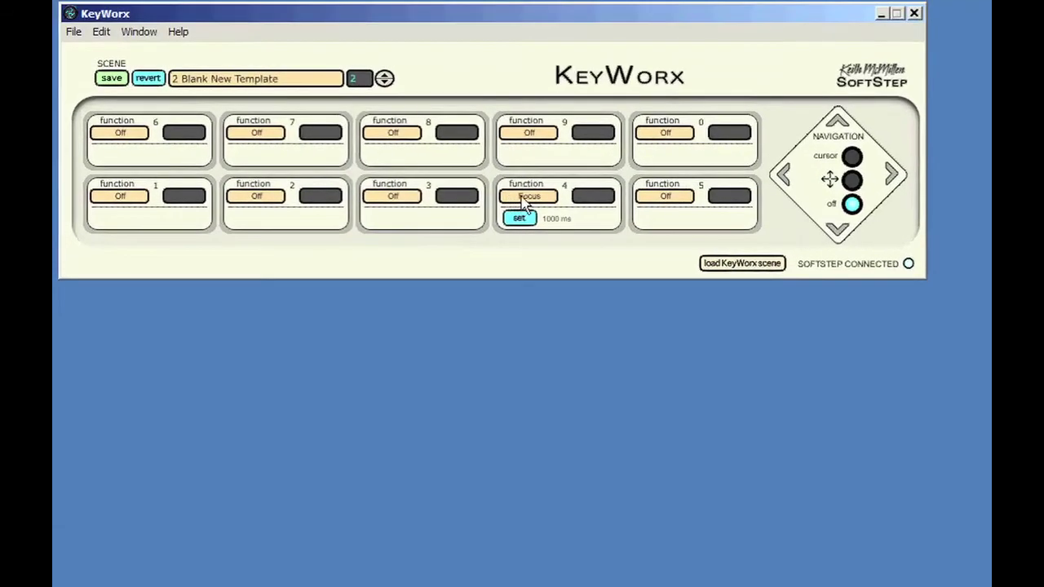
Make key 4 a Foot On keystroke sending Ctrl + Alt + P
{"action": "left_click", "coordinate": [498, 100]}
{"action": "left_click", "coordinate": [526, 224]}
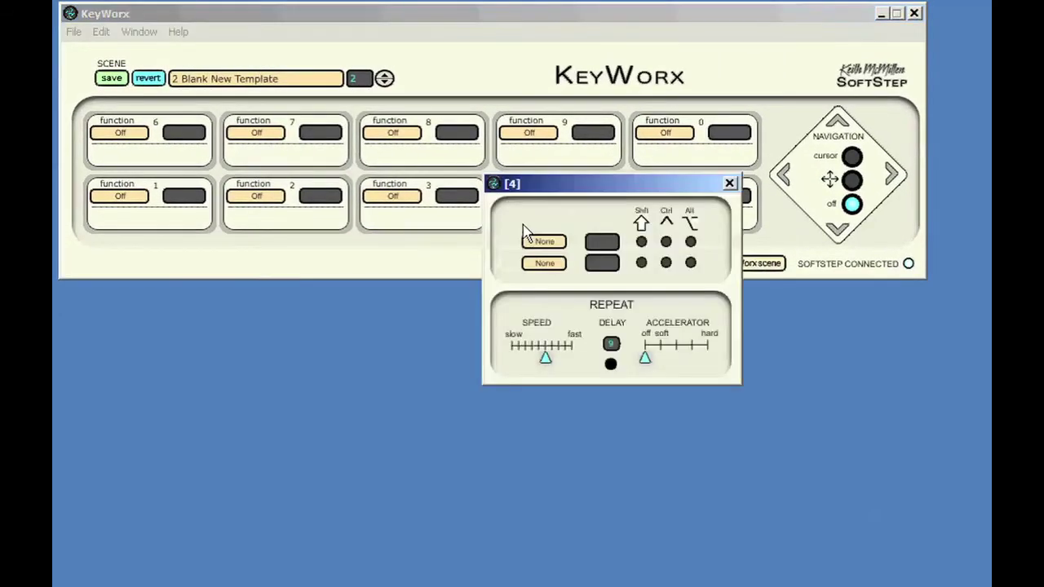
{"action": "left_click", "coordinate": [543, 241]}
{"action": "left_click", "coordinate": [545, 271]}
{"action": "left_click", "coordinate": [691, 241]}
{"action": "left_click", "coordinate": [602, 242]}
{"action": "key", "text": "p"}
Close key 4's options, test the keystroke by launching Paint, then close Paint
{"action": "left_click", "coordinate": [729, 183]}
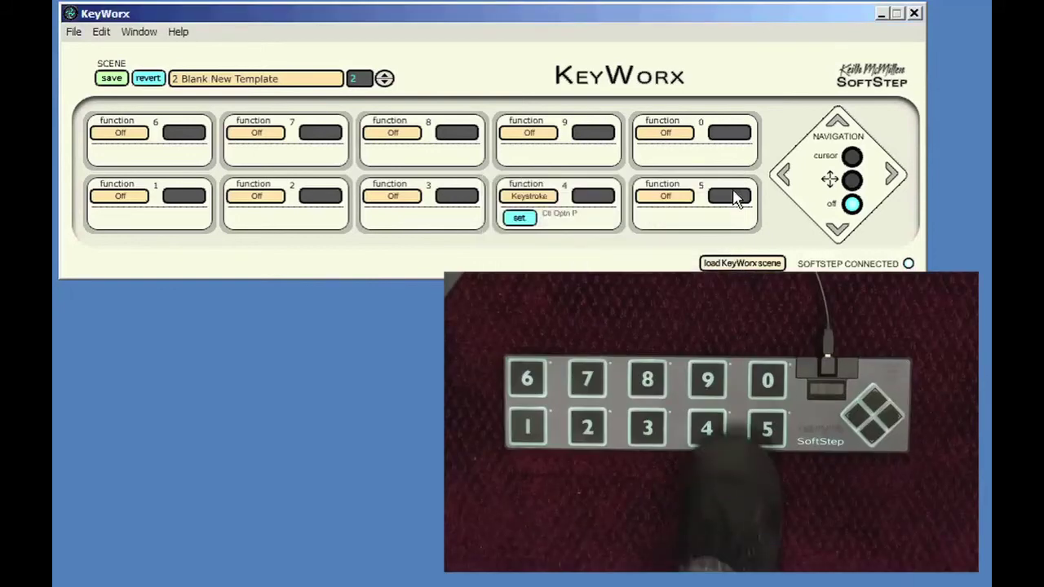
{"action": "key", "text": "ctrl+alt+p"}
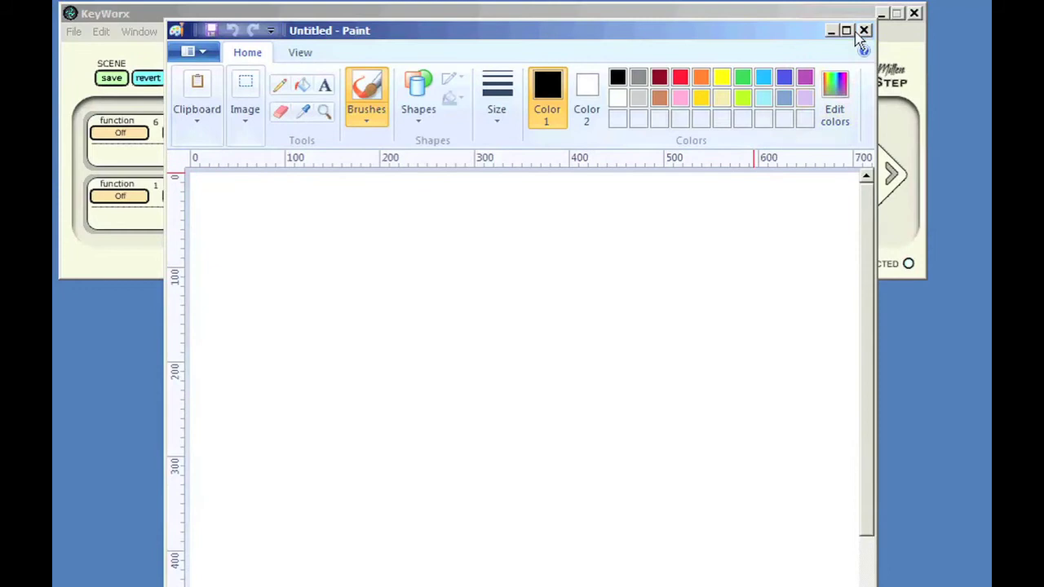
{"action": "left_click", "coordinate": [865, 33]}
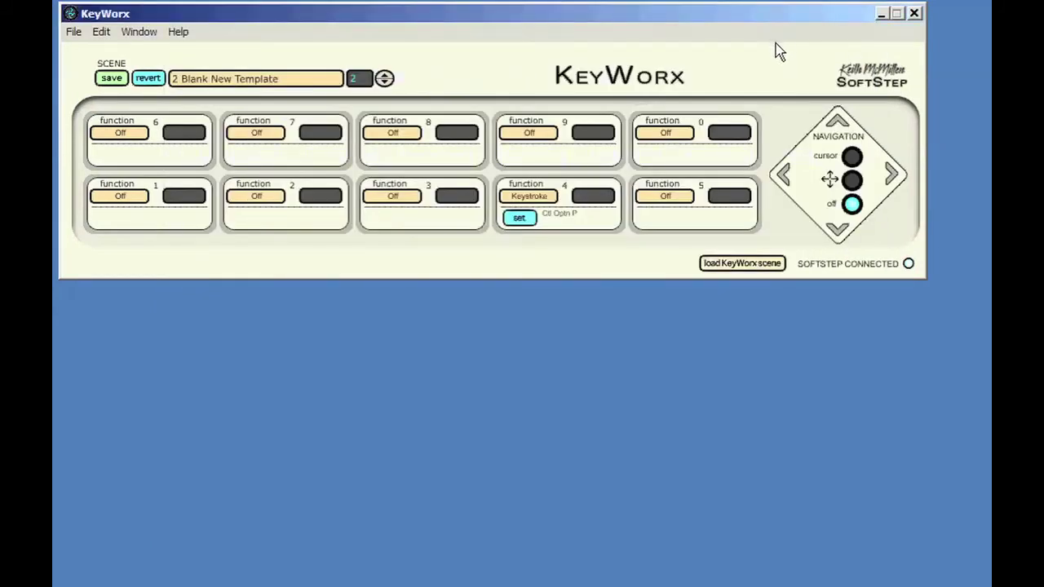
Switch key 4 to the Mouse function with click type None and close its options
{"action": "left_click", "coordinate": [548, 200]}
{"action": "left_click", "coordinate": [537, 238]}
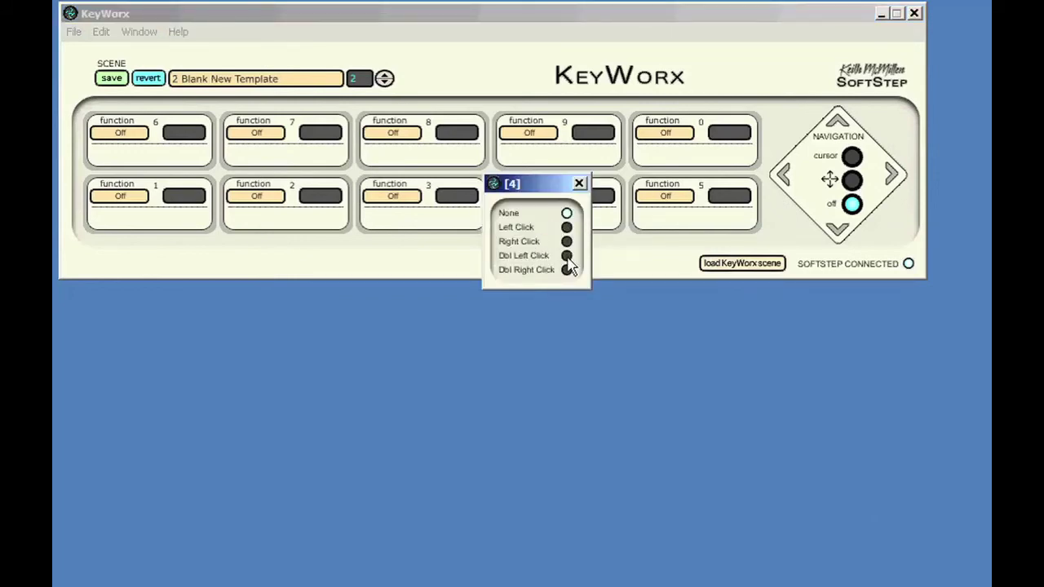
{"action": "left_click", "coordinate": [567, 269]}
{"action": "left_click", "coordinate": [566, 255]}
{"action": "left_click", "coordinate": [567, 241]}
{"action": "left_click", "coordinate": [567, 228]}
{"action": "left_click", "coordinate": [567, 213]}
{"action": "left_click", "coordinate": [566, 227]}
{"action": "left_click", "coordinate": [567, 213]}
{"action": "left_click", "coordinate": [578, 184]}
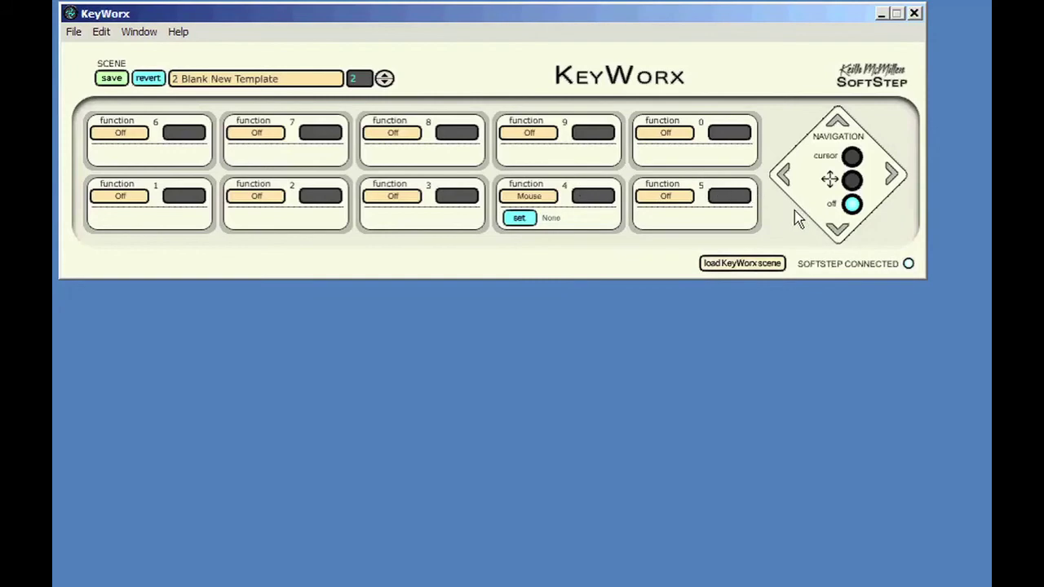
Turn on arrow navigation mode, review its Arrow Settings (repeat delay 4), and close them
{"action": "left_click", "coordinate": [852, 181]}
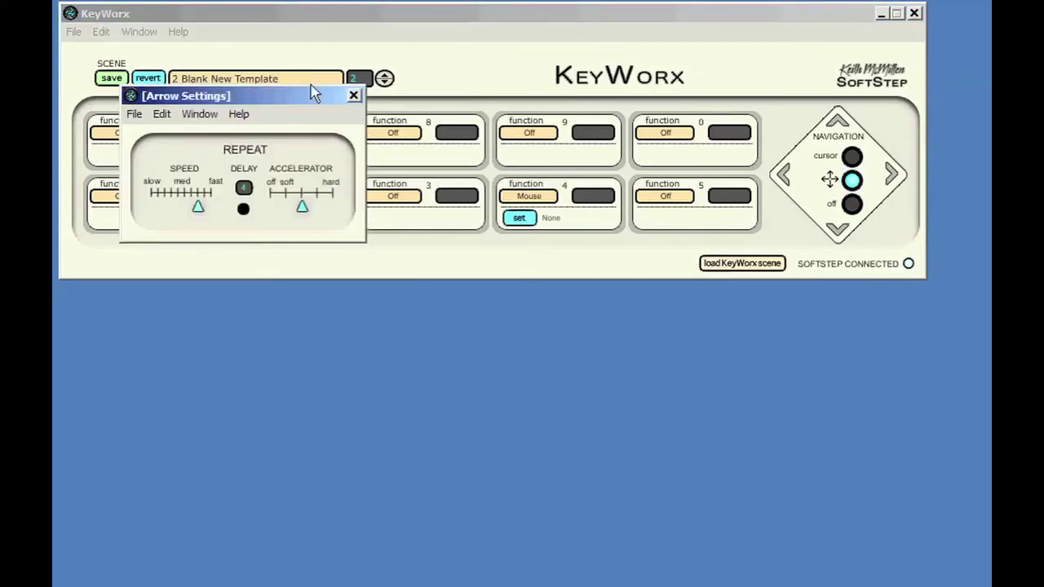
{"action": "left_click", "coordinate": [782, 195]}
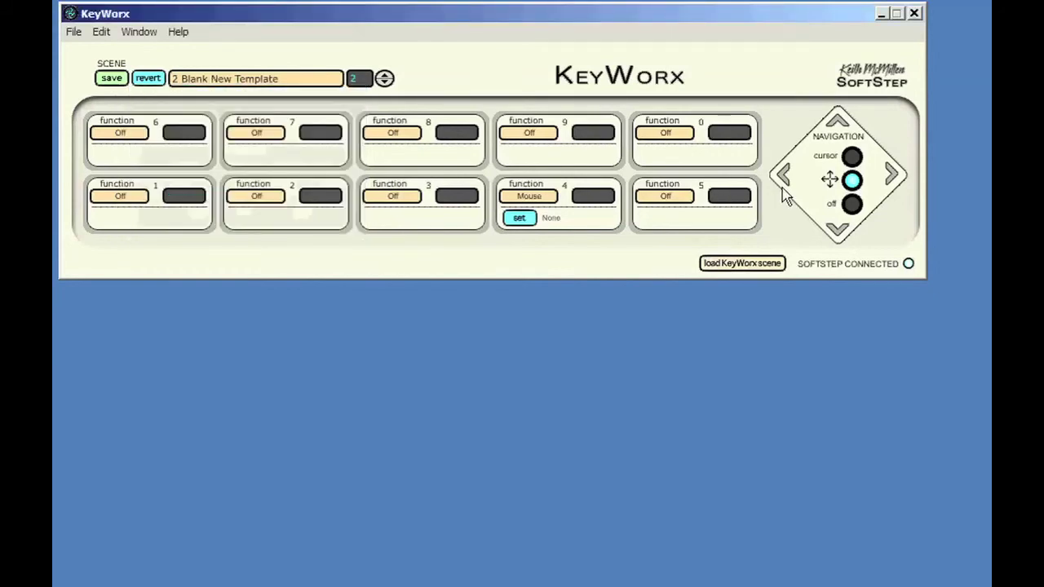
{"action": "left_click", "coordinate": [850, 182]}
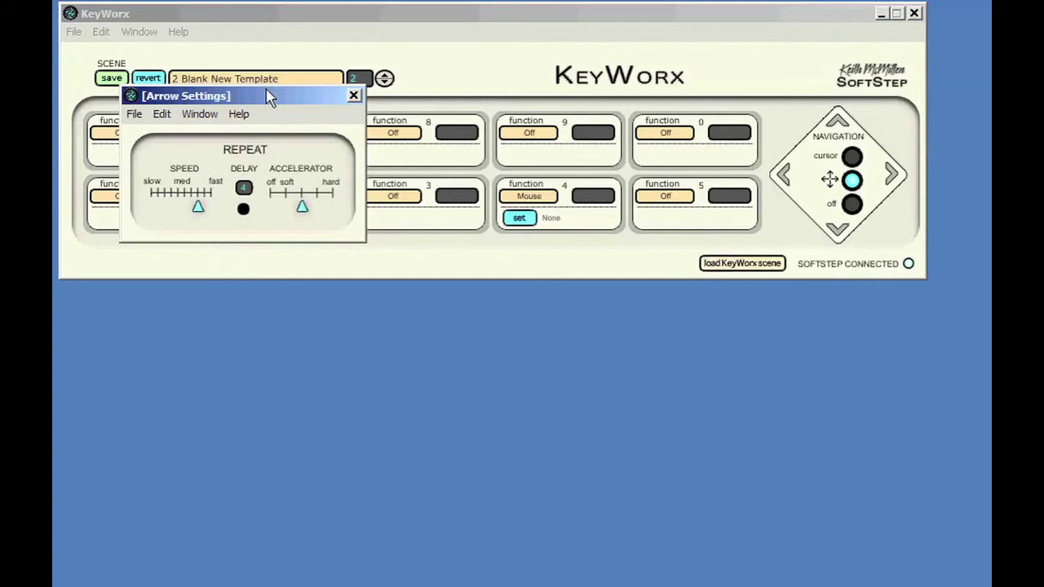
{"action": "left_click_drag", "start_coordinate": [269, 96], "coordinate": [697, 200]}
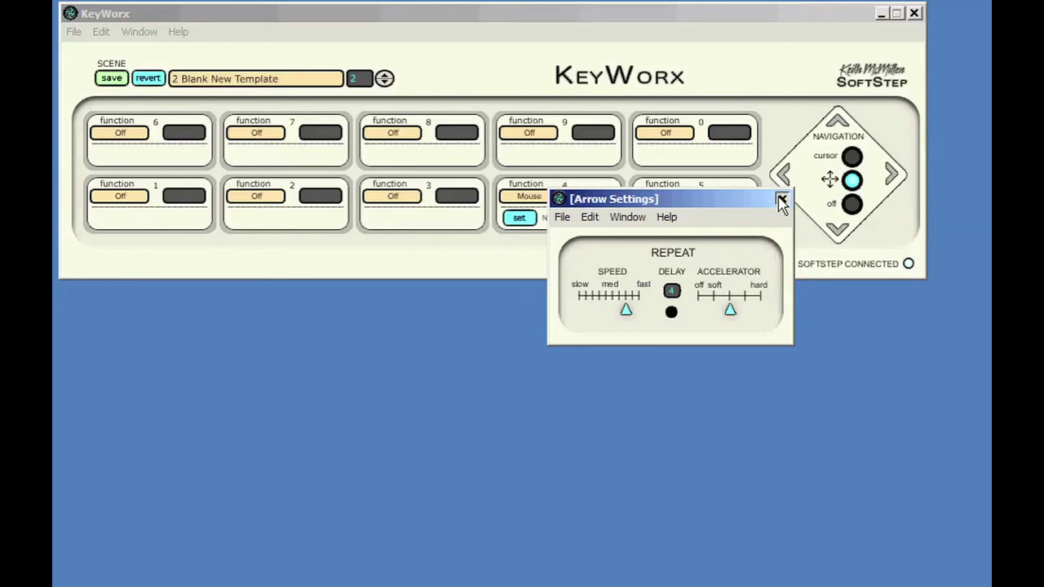
{"action": "left_click", "coordinate": [782, 198]}
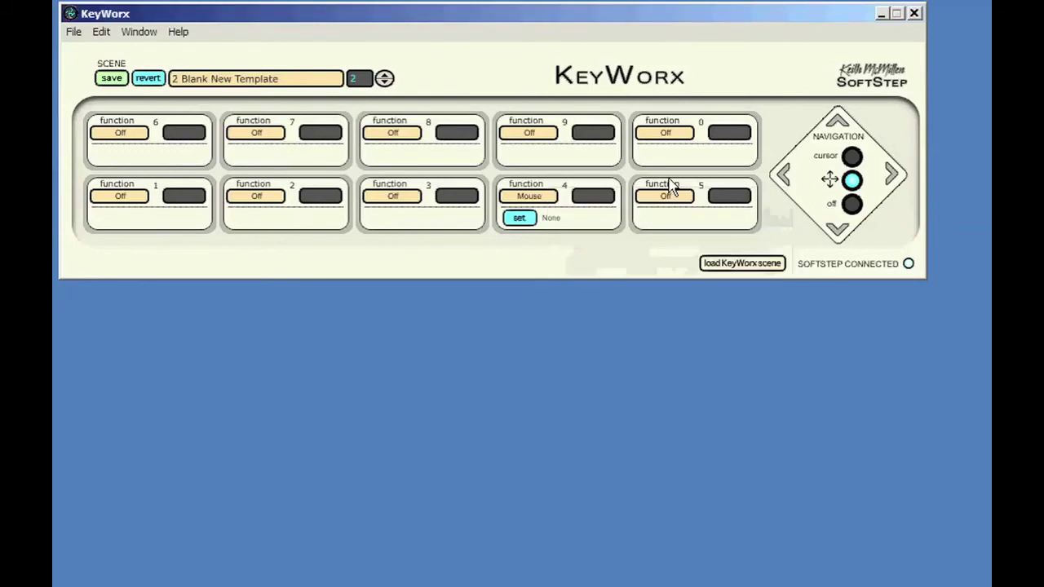
Load scene 8 New Scene, then view and close the cursor navigation settings
{"action": "left_click", "coordinate": [308, 85]}
{"action": "left_click", "coordinate": [308, 200]}
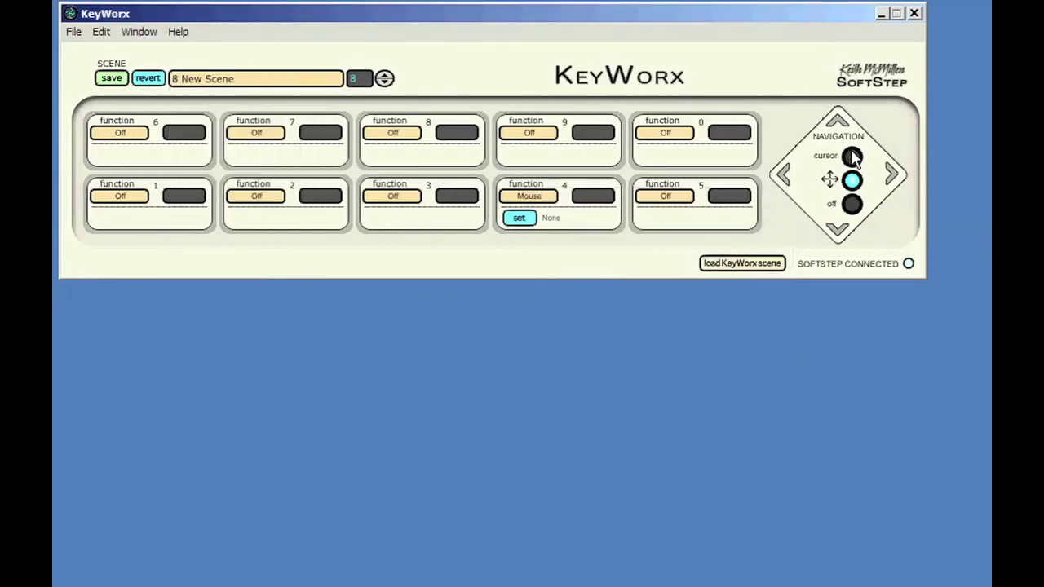
{"action": "left_click", "coordinate": [851, 157]}
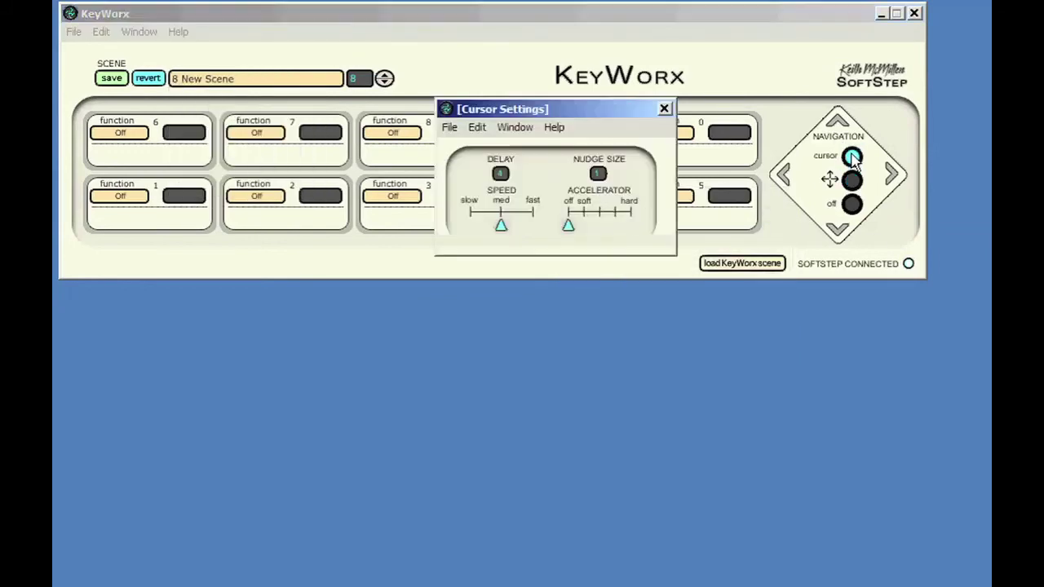
{"action": "left_click", "coordinate": [665, 109]}
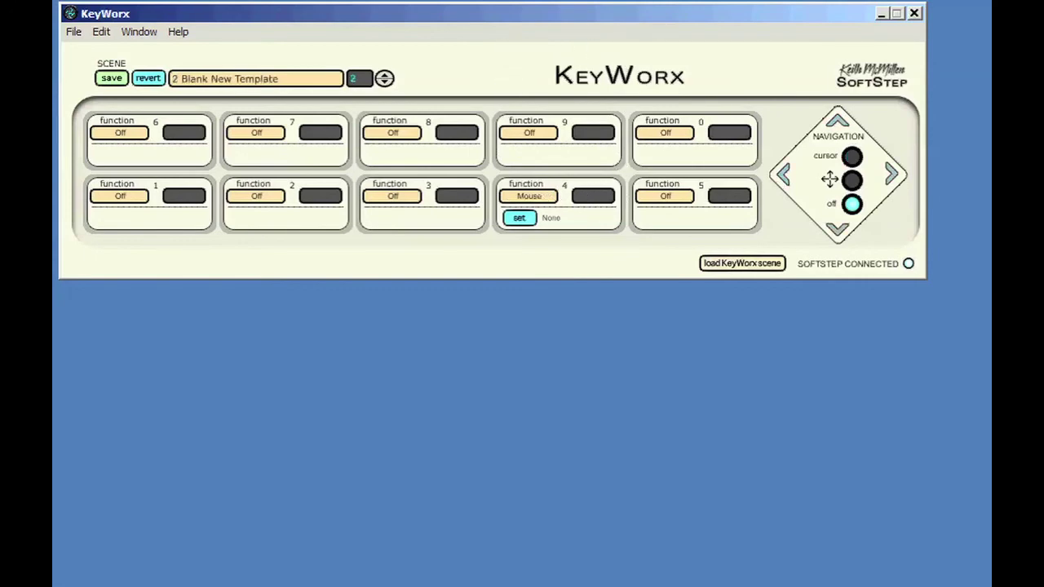
Save the current scene as 'My Scene' in location 9
{"action": "left_click", "coordinate": [112, 79]}
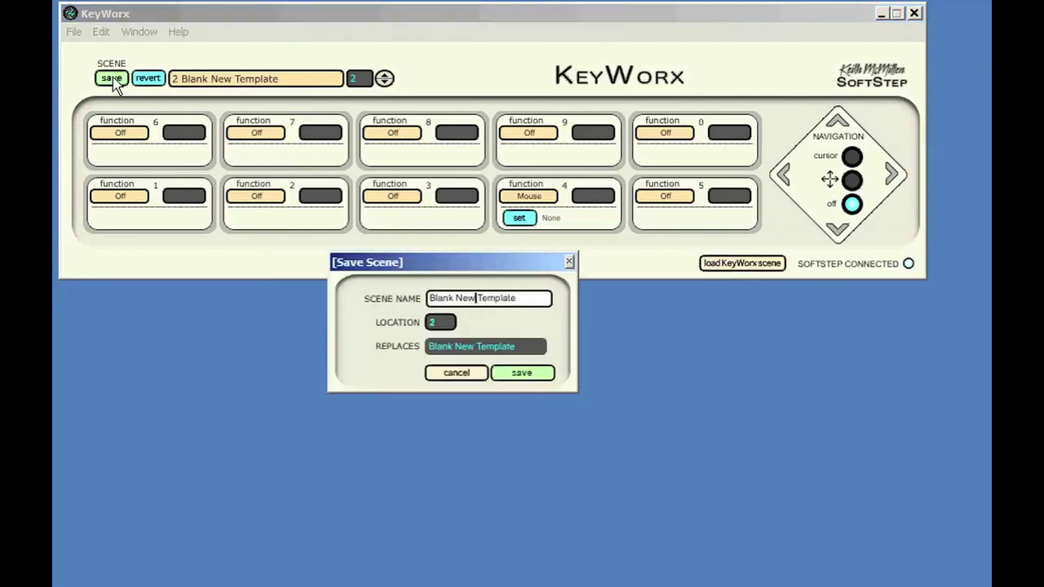
{"action": "left_click_drag", "start_coordinate": [532, 298], "coordinate": [405, 278]}
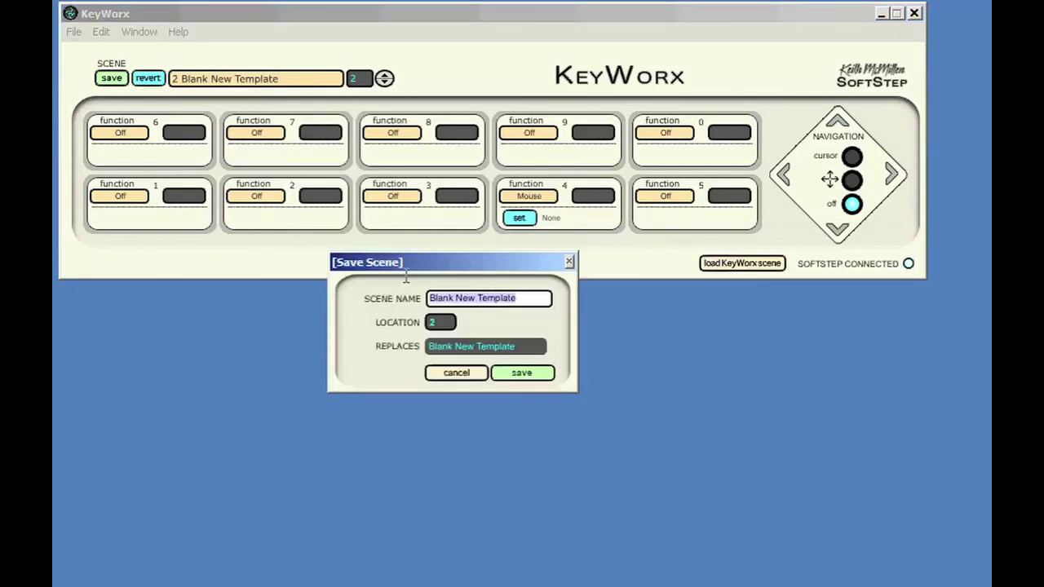
{"action": "type", "text": "My Scene"}
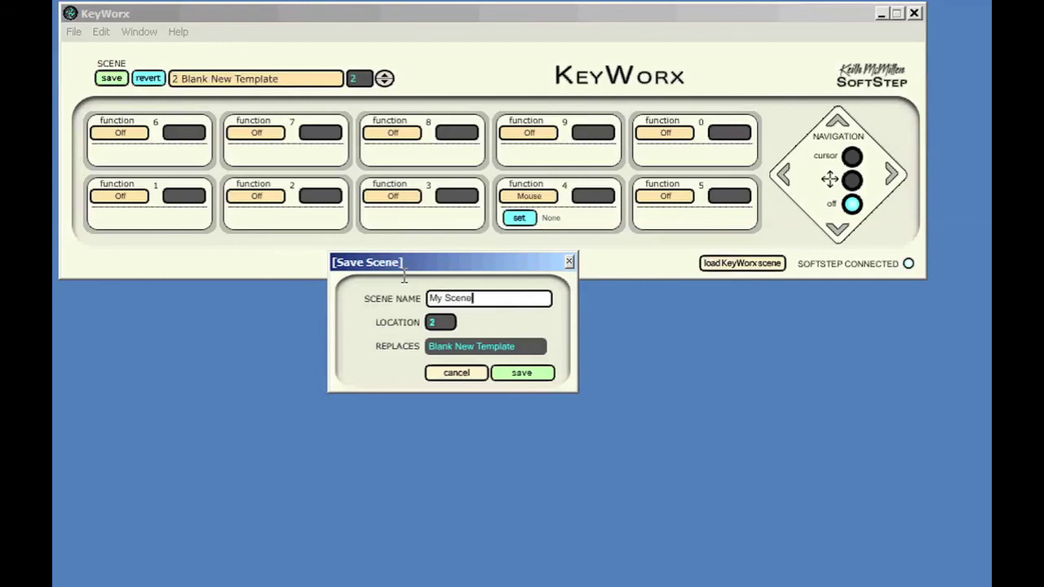
{"action": "left_click_drag", "start_coordinate": [435, 320], "coordinate": [437, 322]}
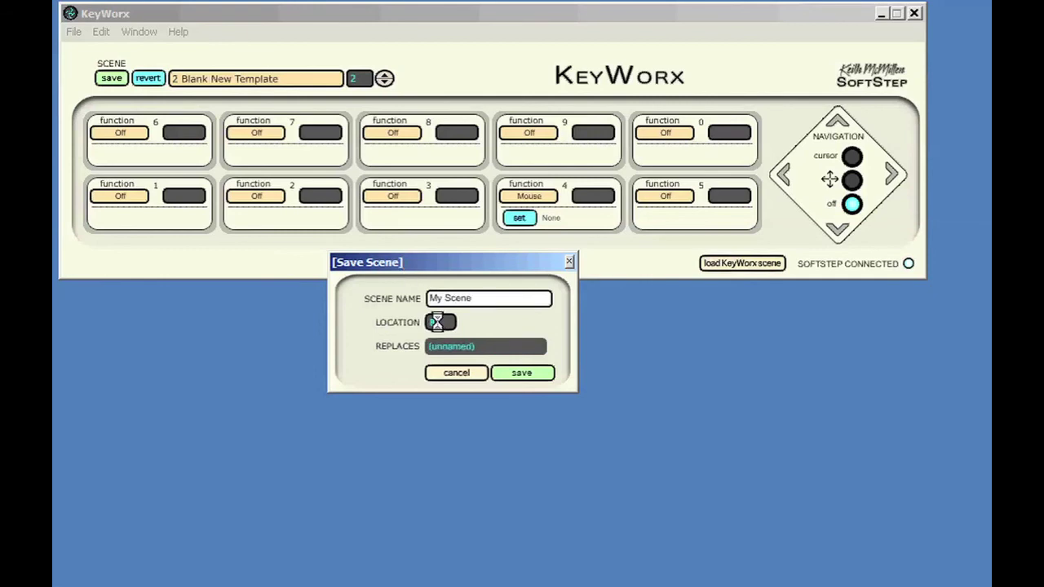
{"action": "left_click", "coordinate": [522, 373]}
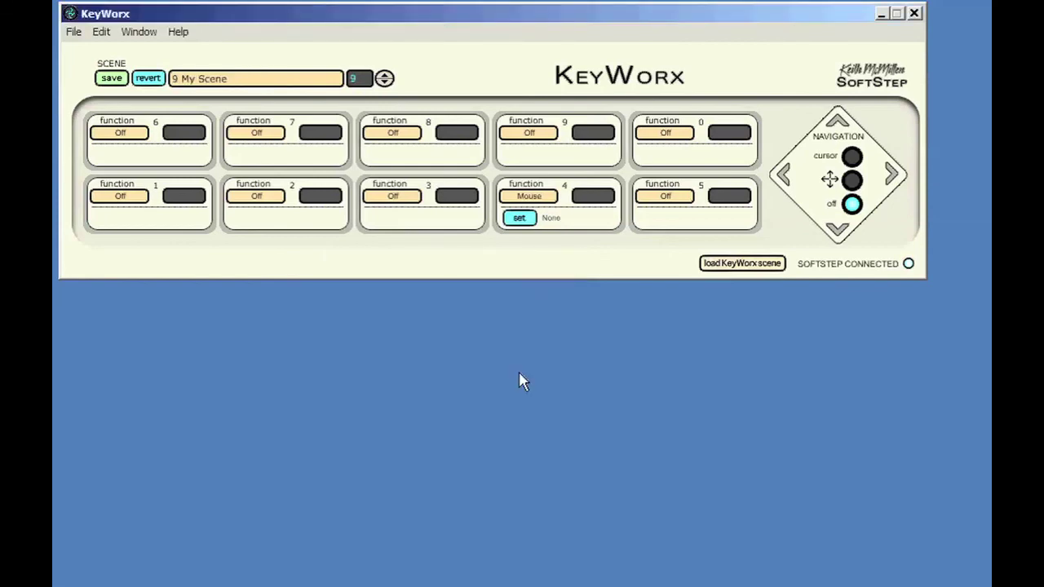